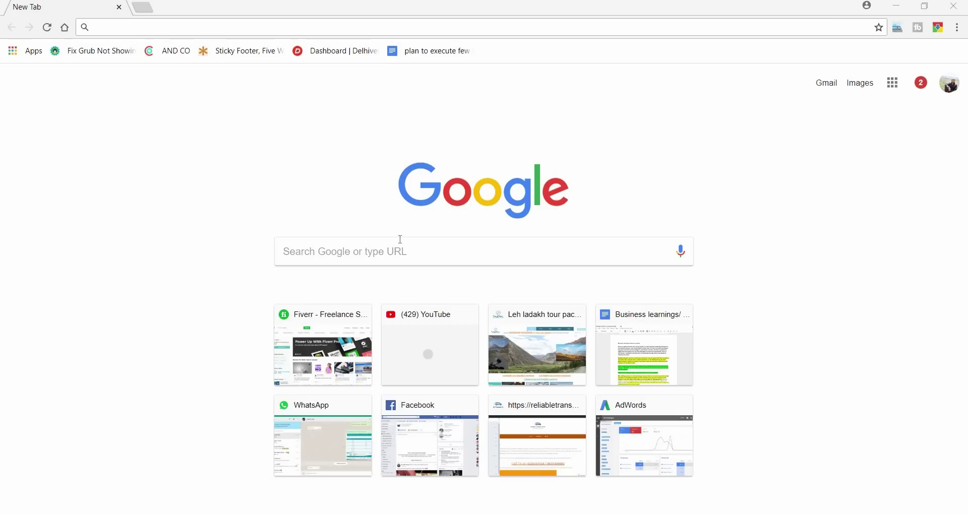
- Search for 'maps' from Chrome's New Tab page and open Google Maps
click(388, 252)
text(maps)
key(Return)
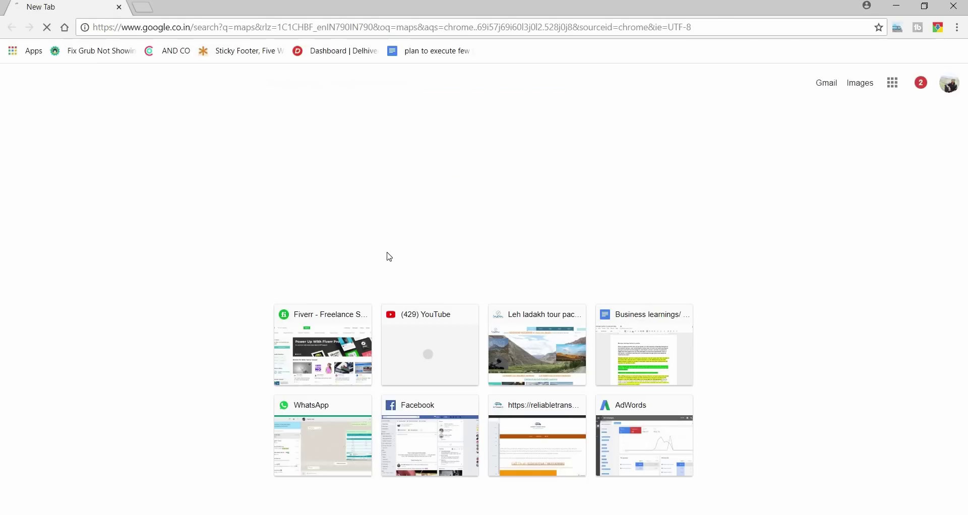
click(164, 162)
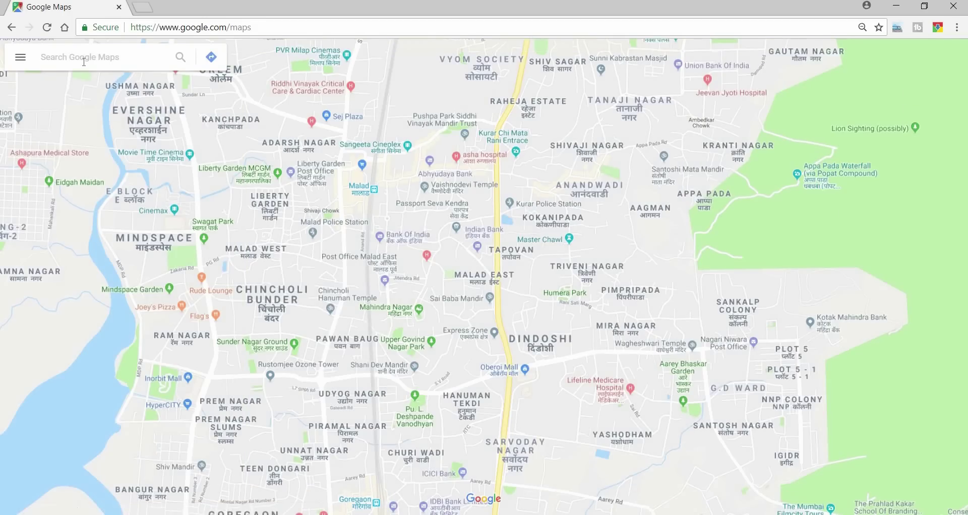
- Search Google Maps for 'udaipur' to show Udaipur, Rajasthan
click(84, 62)
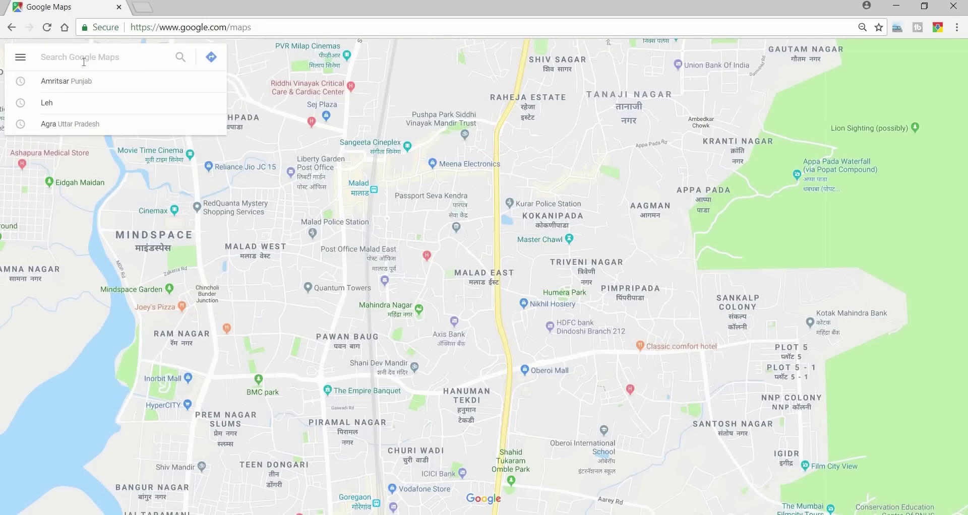
text(udaipur)
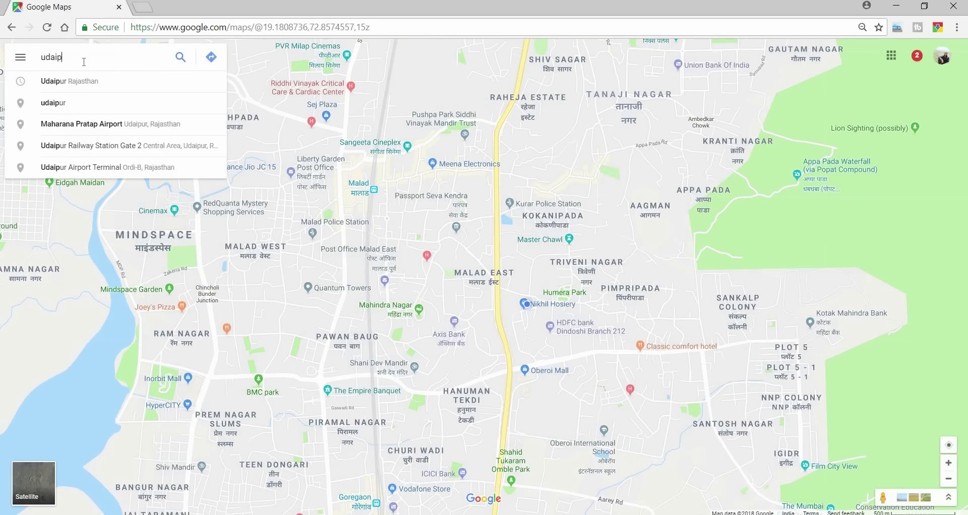
key(Return)
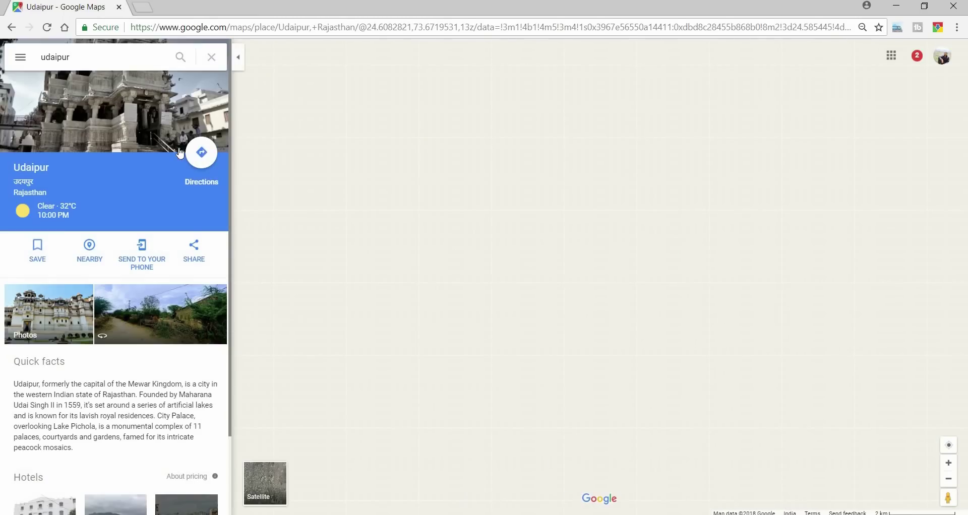
- Start driving directions to Udaipur and add Jodhpur and Jaipur as stops
click(200, 150)
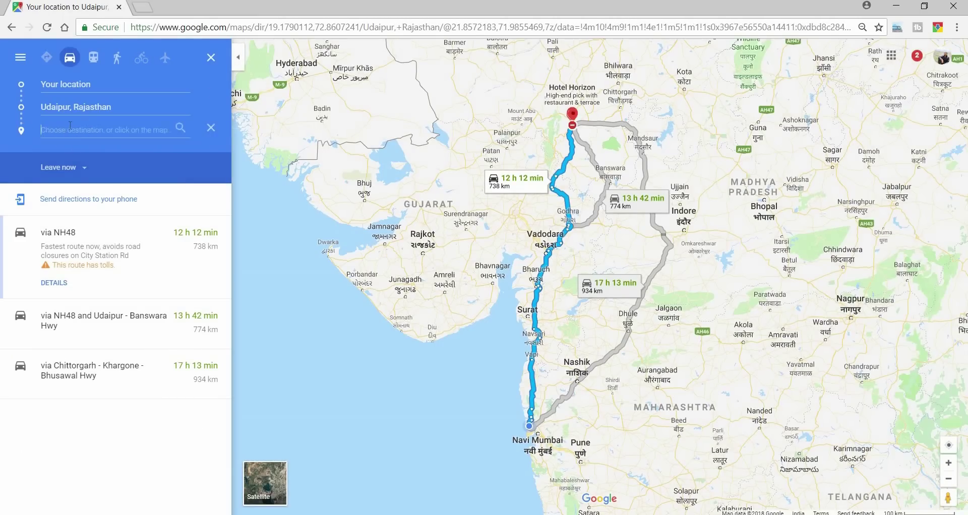
click(70, 130)
text(jodhp)
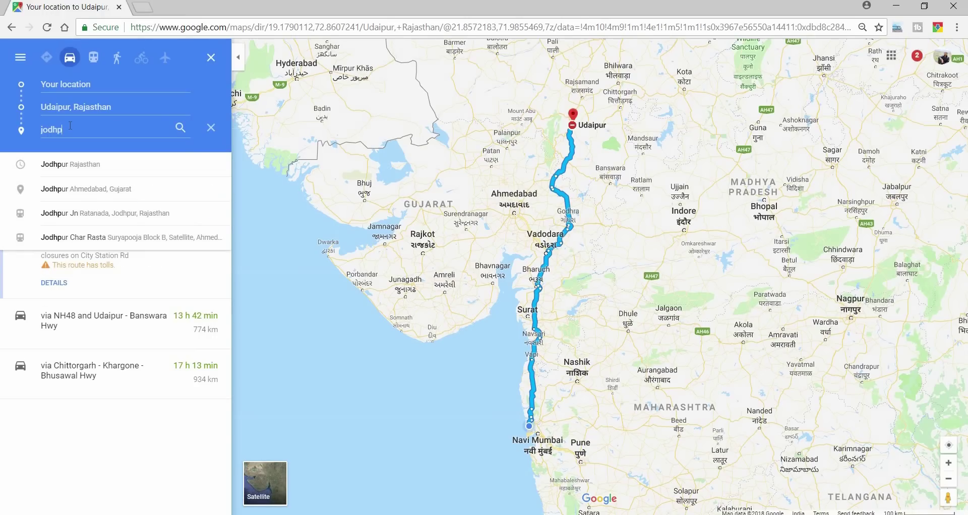
text(ur)
key(Return)
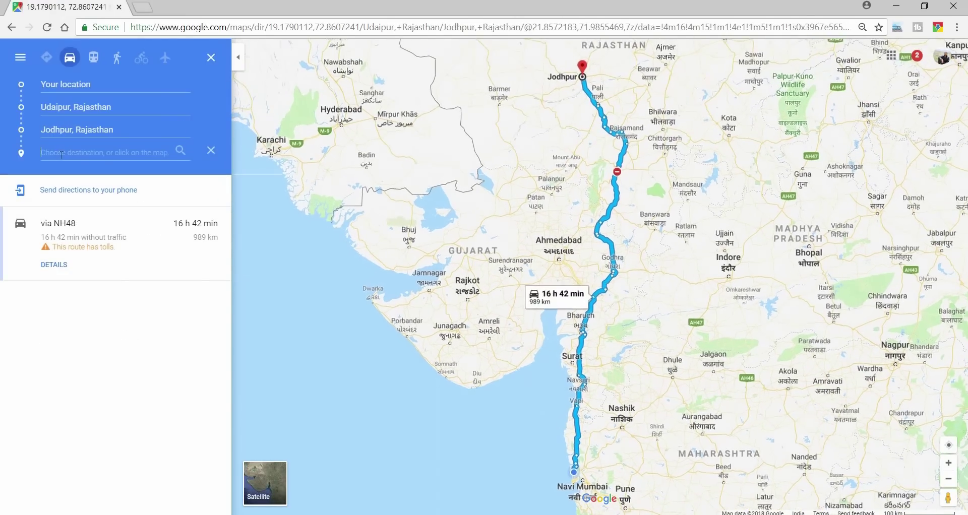
text(jaipur)
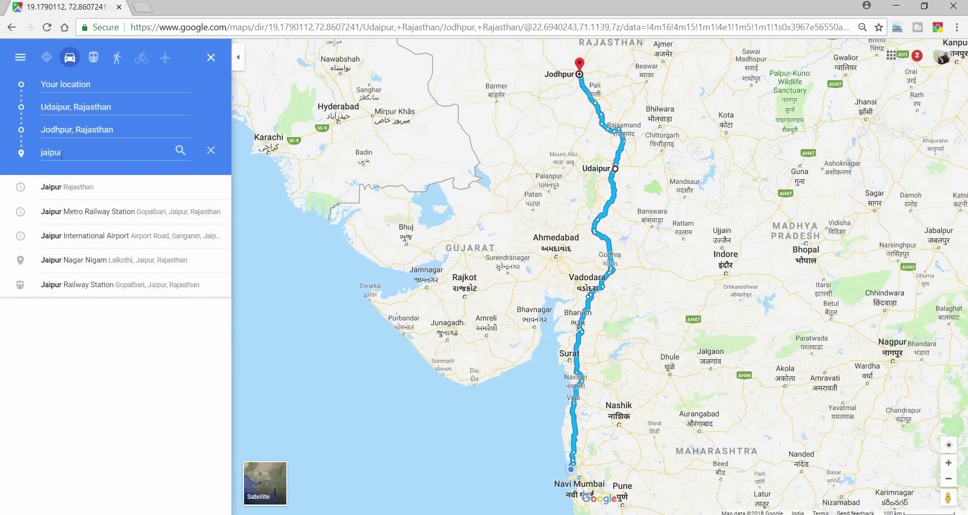
click(74, 187)
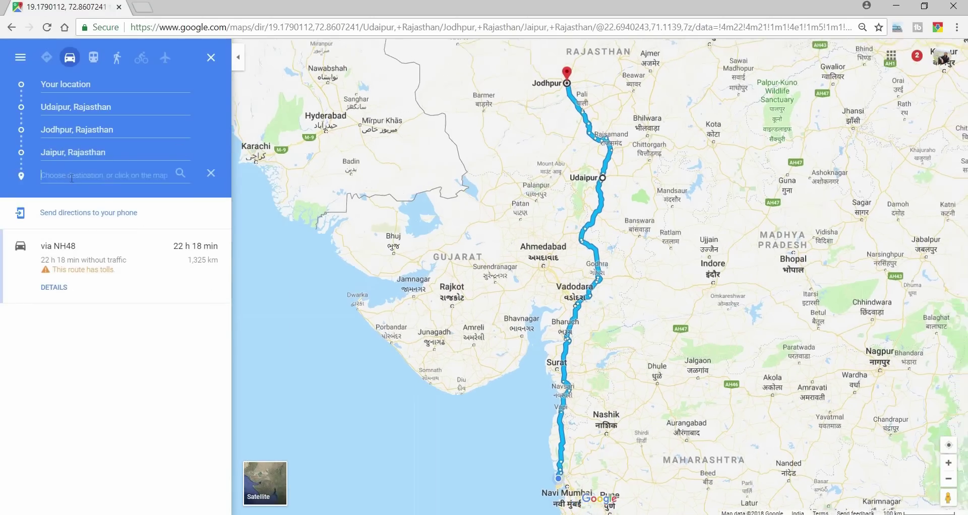
- Add New Delhi and Rishikesh as further stops, giving a 32 h, 1,816 km route
text(delhi)
key(Return)
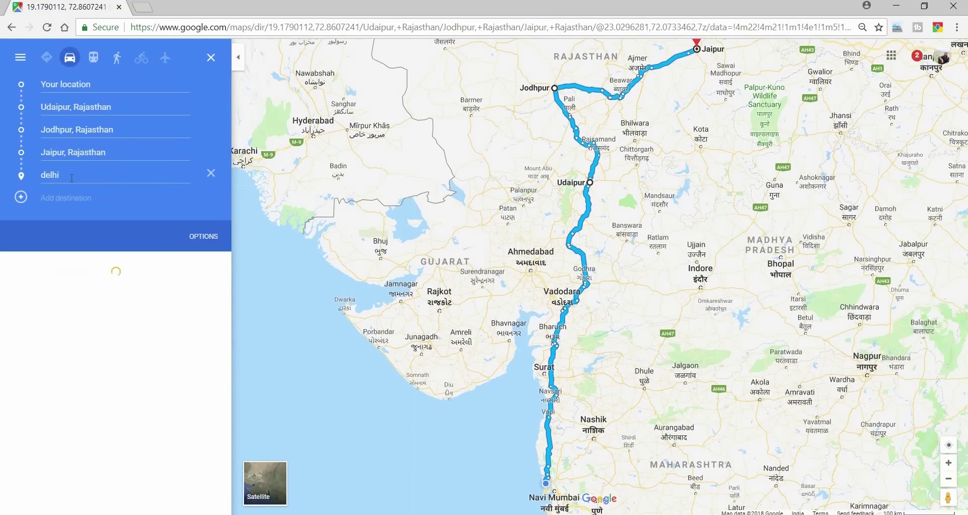
click(103, 199)
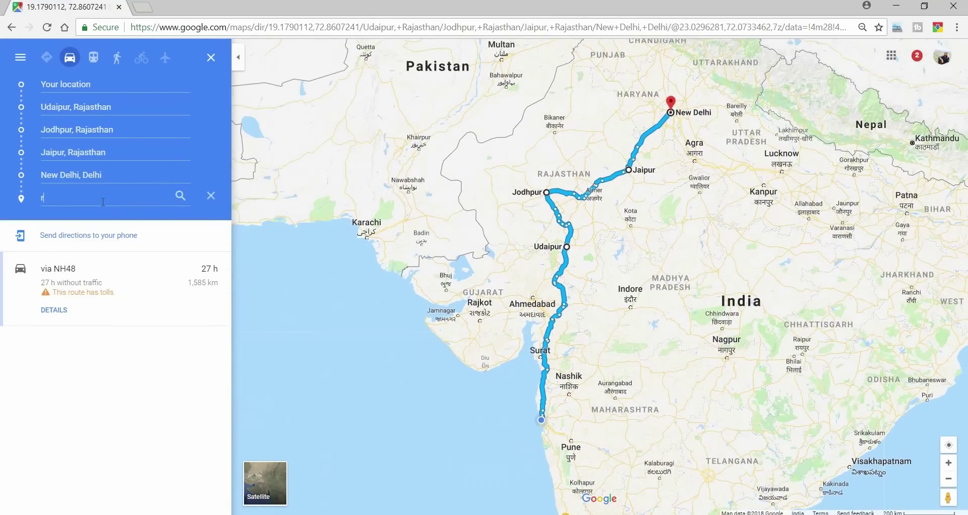
text(rs)
key(BackSpace)
text(ishi)
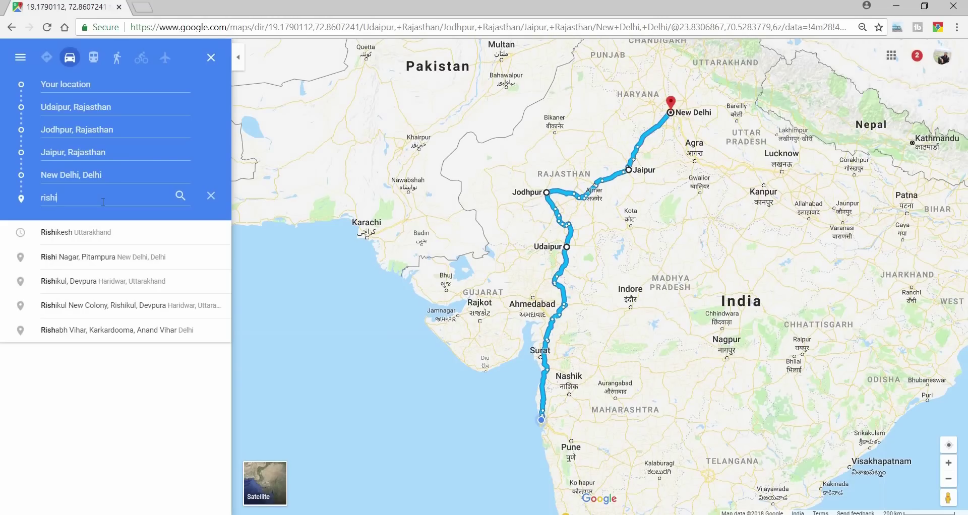
click(91, 232)
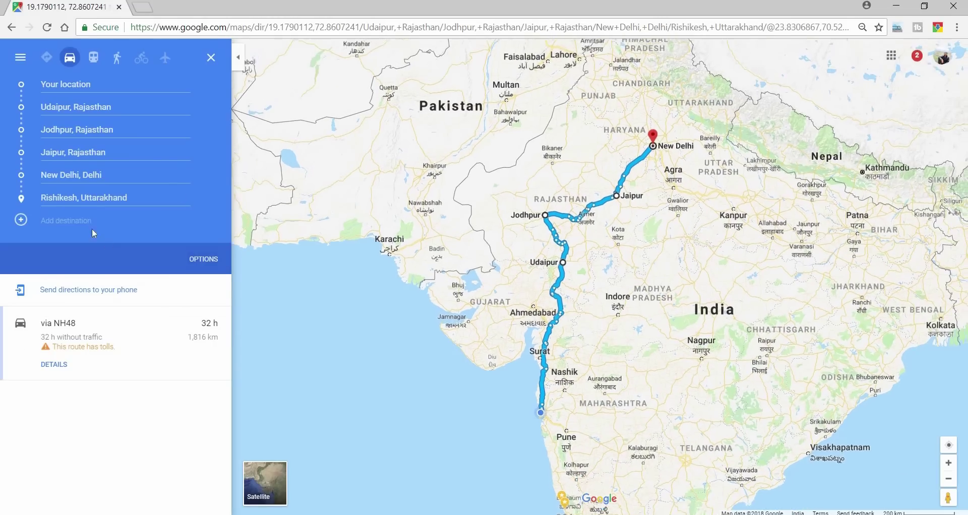
- Add Shimla, Kaza, Manali and Leh as stops after Rishikesh, totalling 68 h and 3,173 km
click(82, 222)
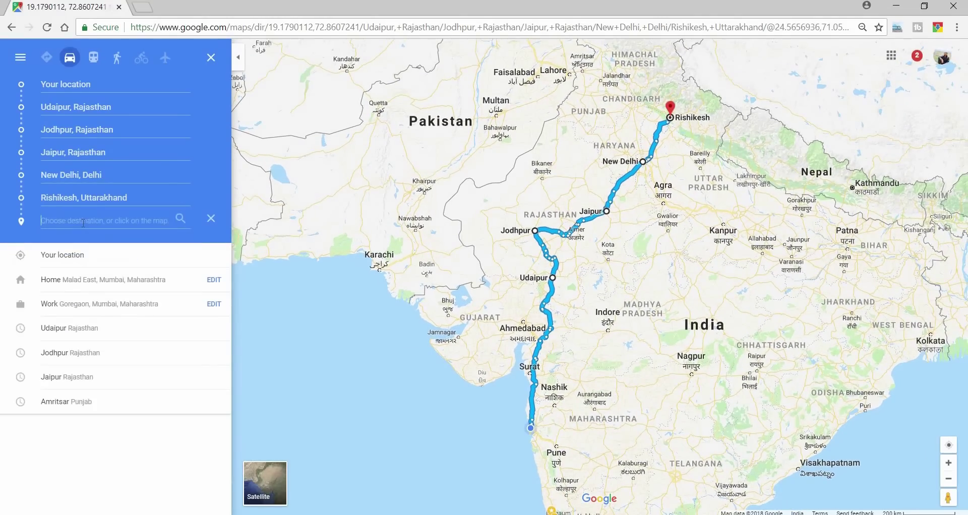
text(shi)
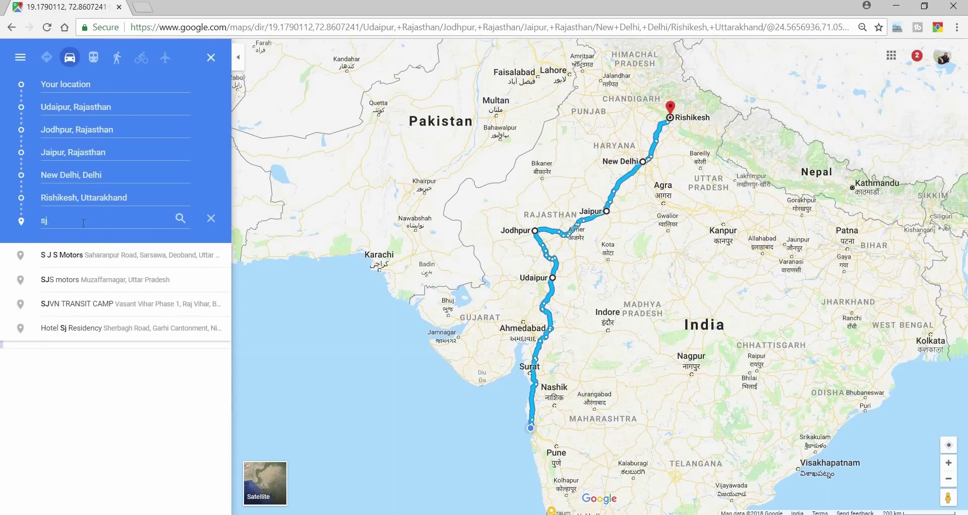
key(Return)
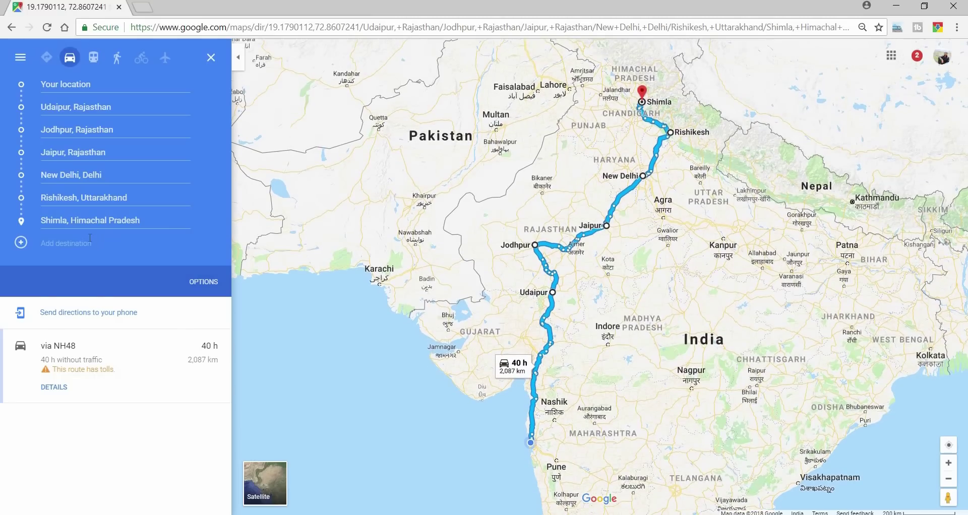
click(91, 238)
text(kaza)
click(92, 277)
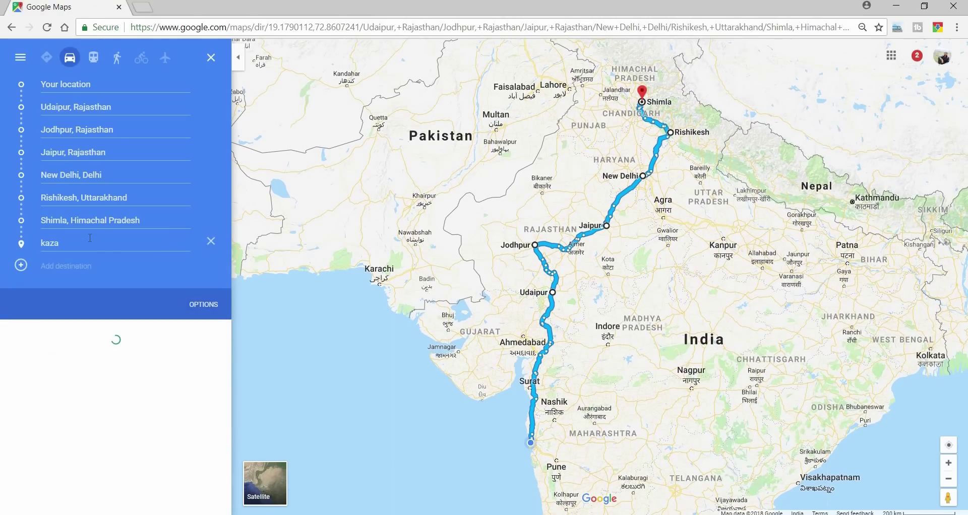
text(manali)
key(Return)
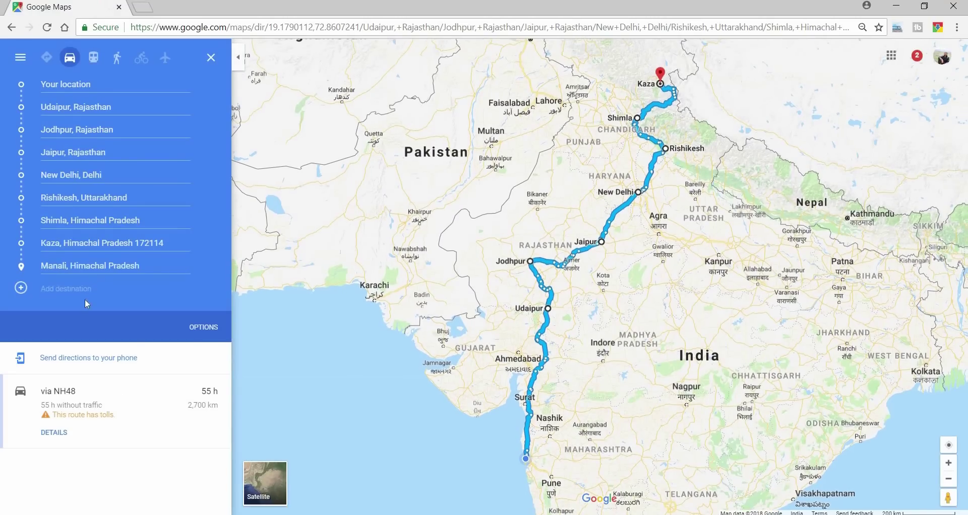
click(92, 289)
text(leh)
key(Return)
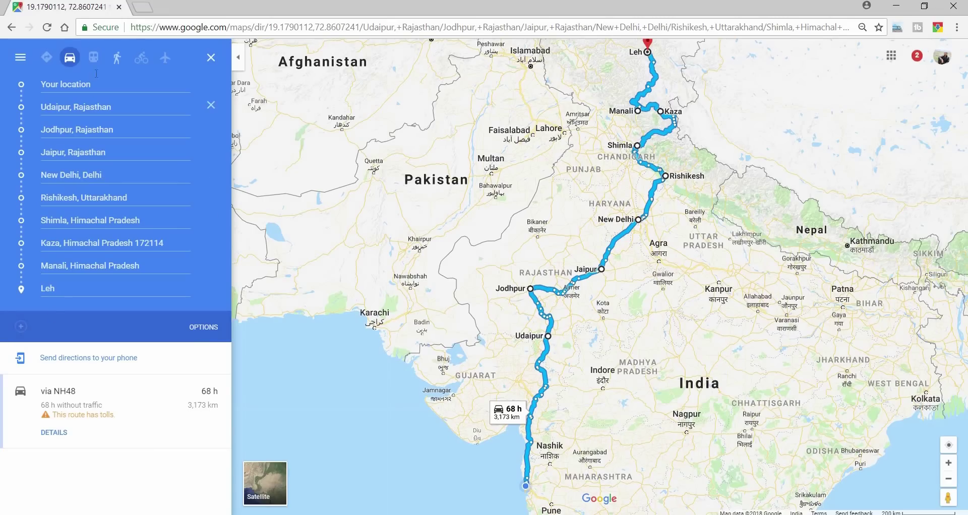
- In a new Chrome tab, search for 'maps', fixing the 'mas' typo, and open Google Maps
click(145, 8)
text(mas)
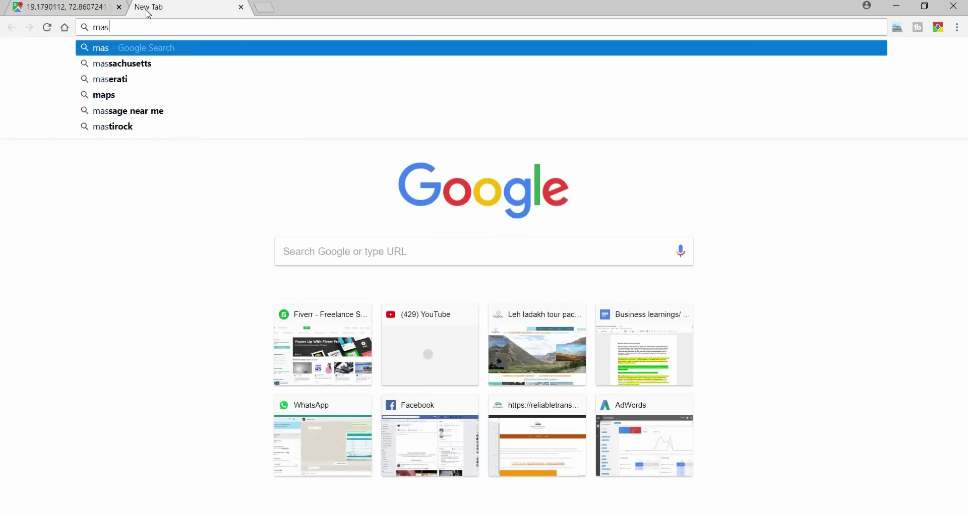
key(Return)
click(141, 61)
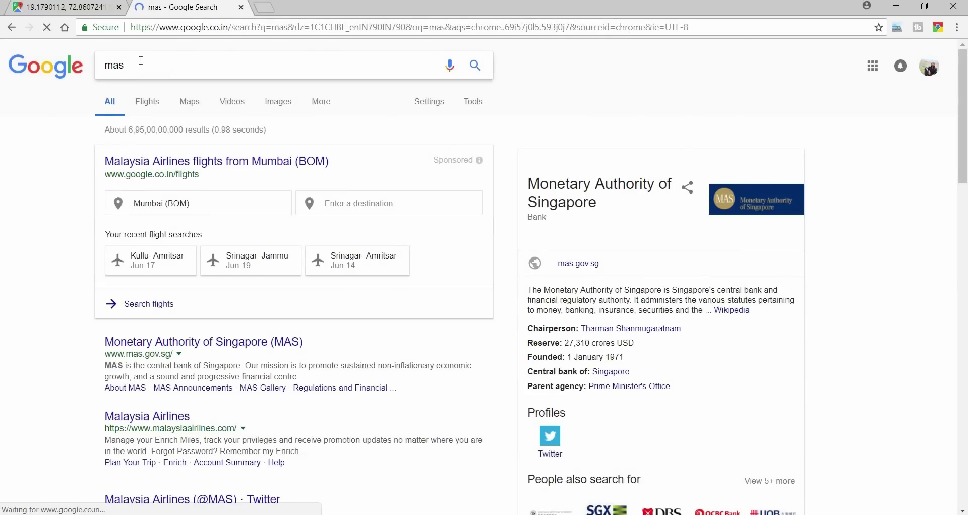
key(BackSpace)
text(ps)
key(Return)
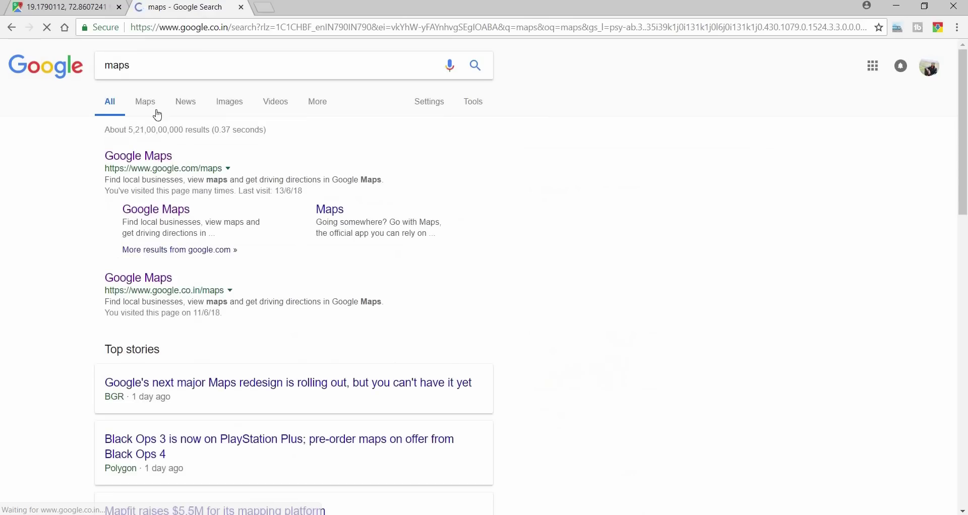
click(156, 166)
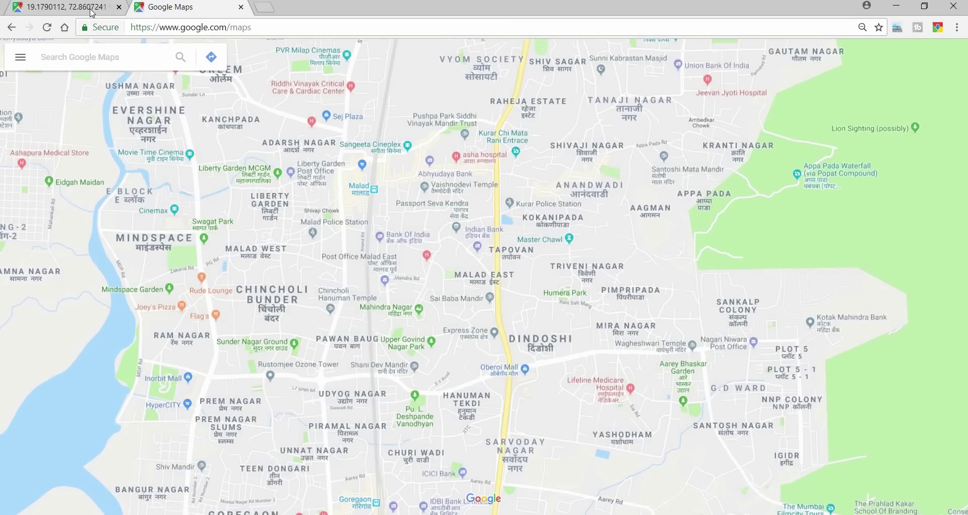
- Check the first tab's route, then search for 'leh' in the new Google Maps tab
click(86, 8)
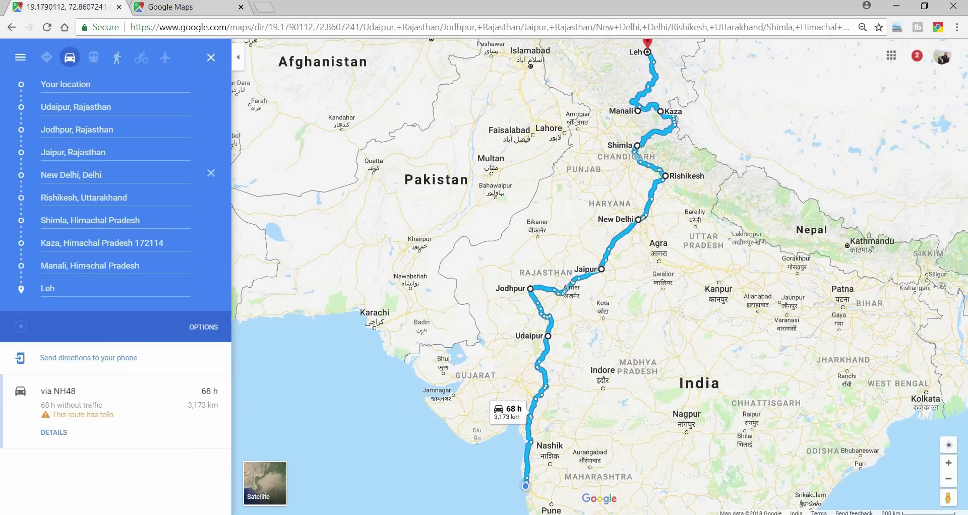
click(172, 7)
text(leh)
key(Return)
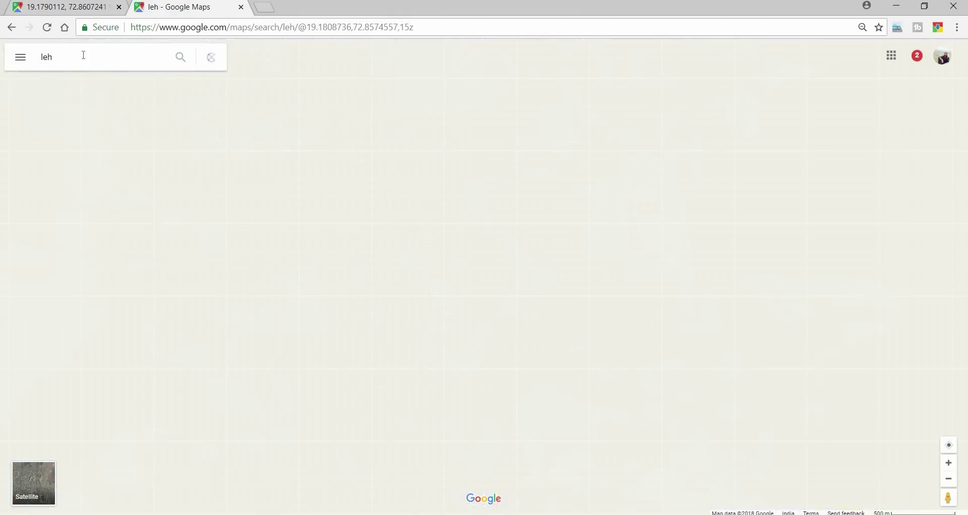
- Set up directions starting from Leh to Srinagar, then add Jammu as a stop
click(194, 157)
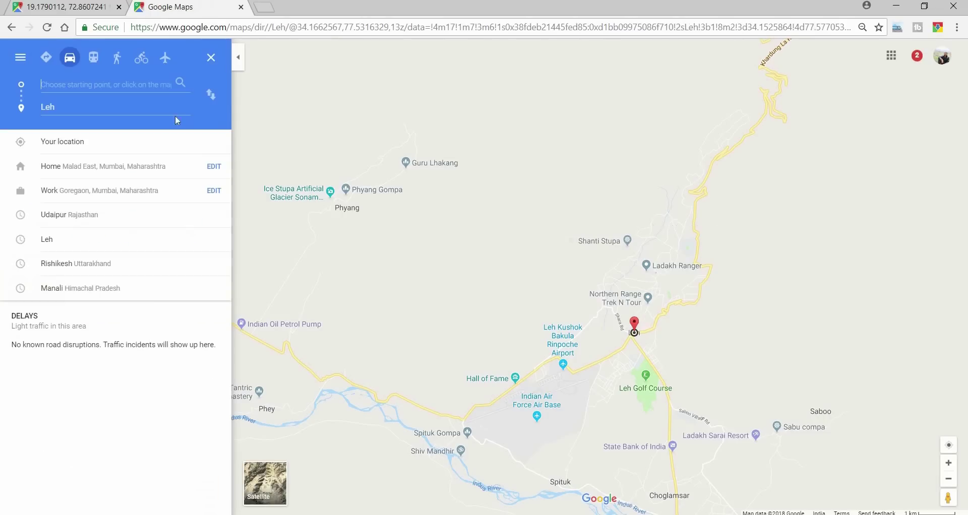
click(210, 94)
click(90, 106)
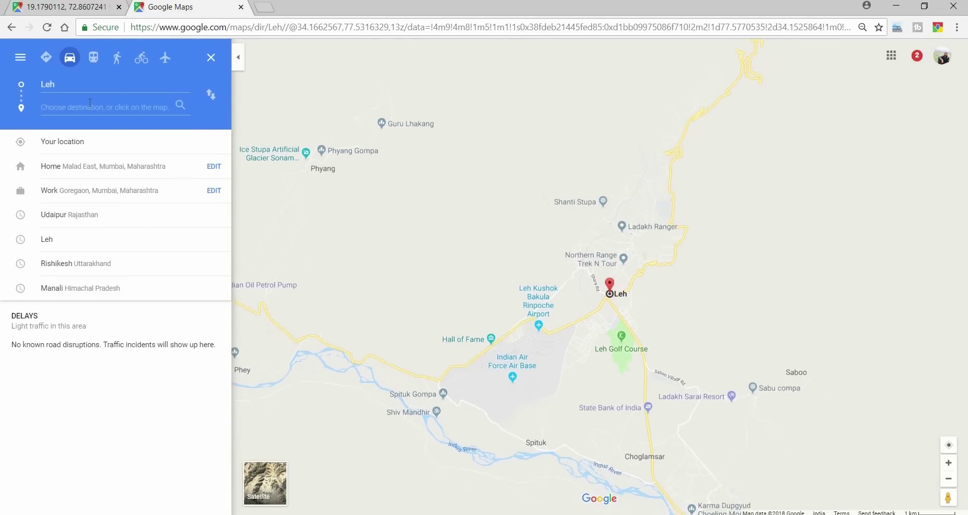
text(srinagar)
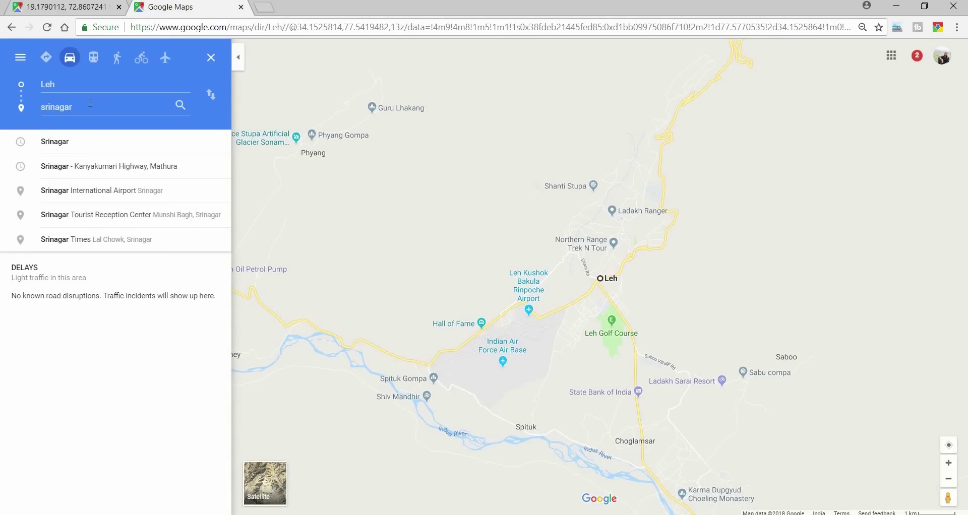
key(Return)
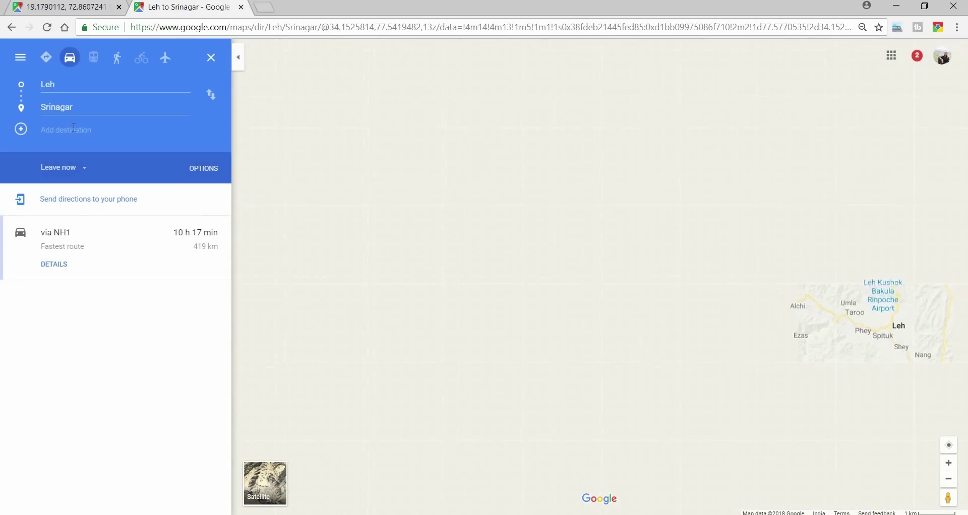
click(74, 130)
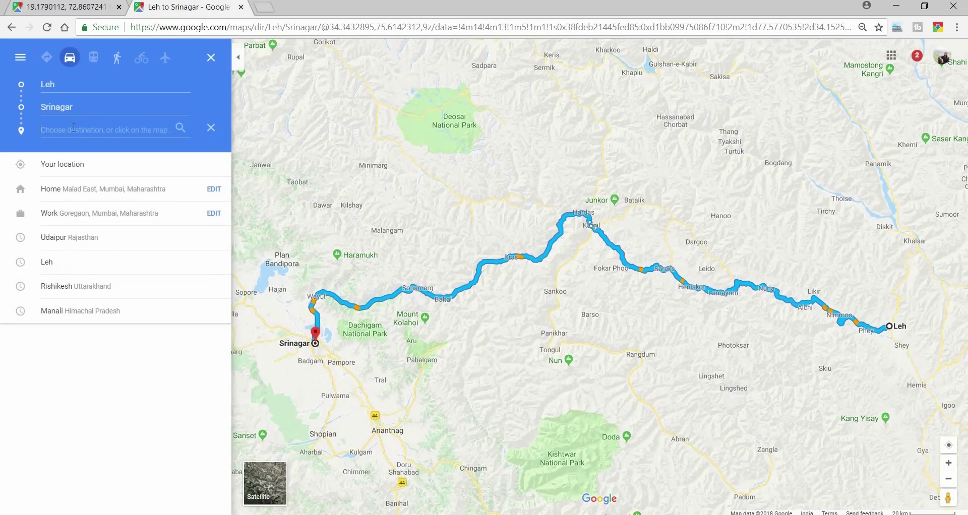
text(jammu)
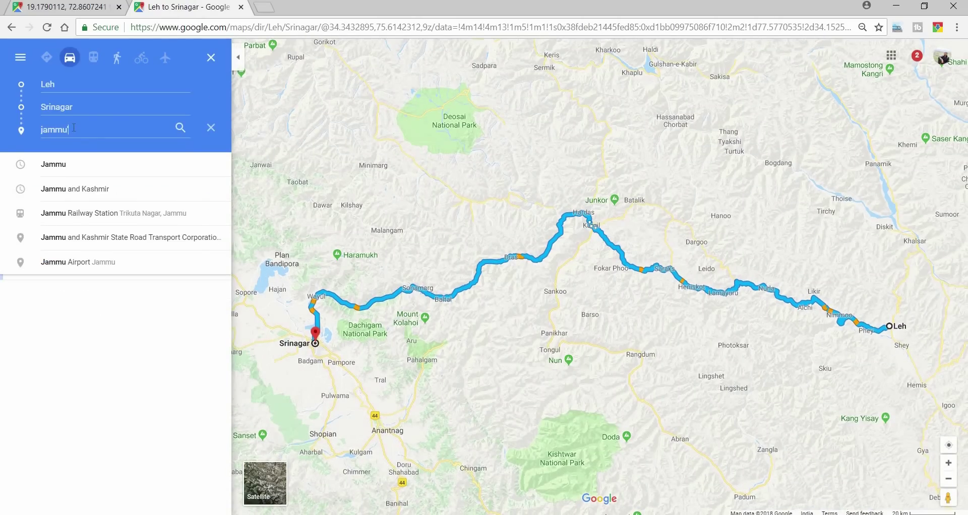
click(112, 153)
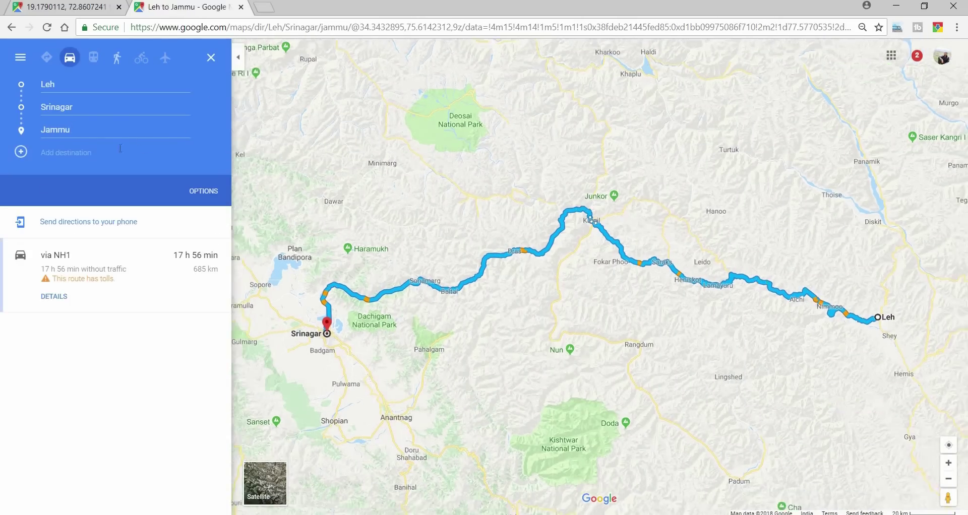
- Add Amritsar and Chandigarh as further stops, for a 26 h, 1,127 km route
click(106, 159)
text(amrit)
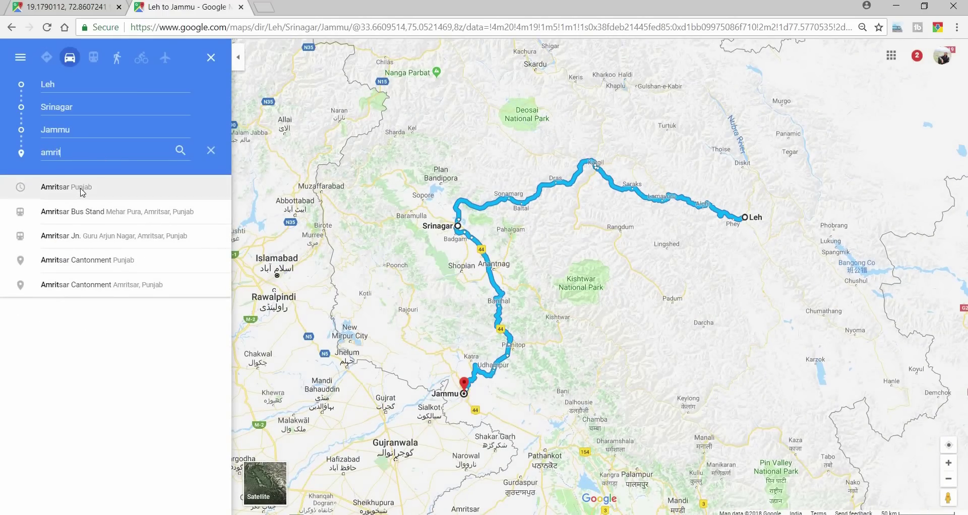
click(98, 178)
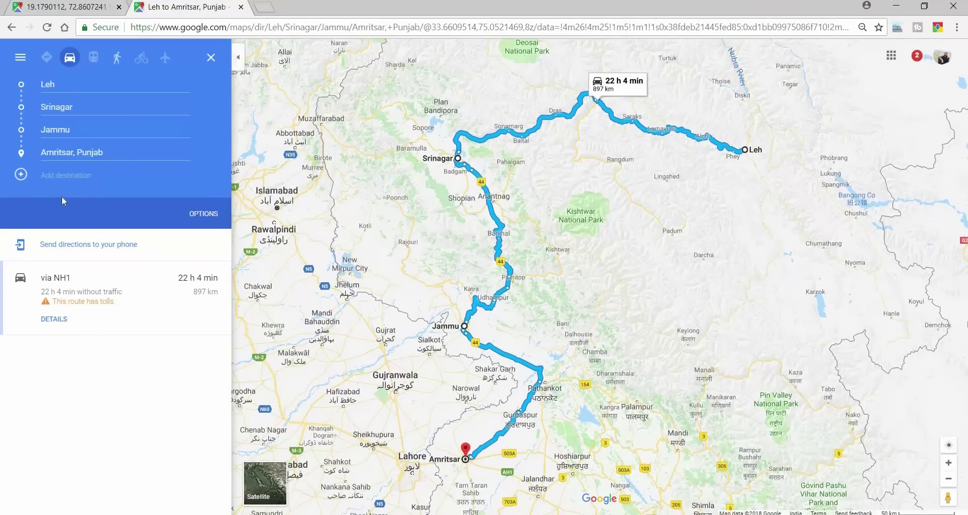
click(70, 172)
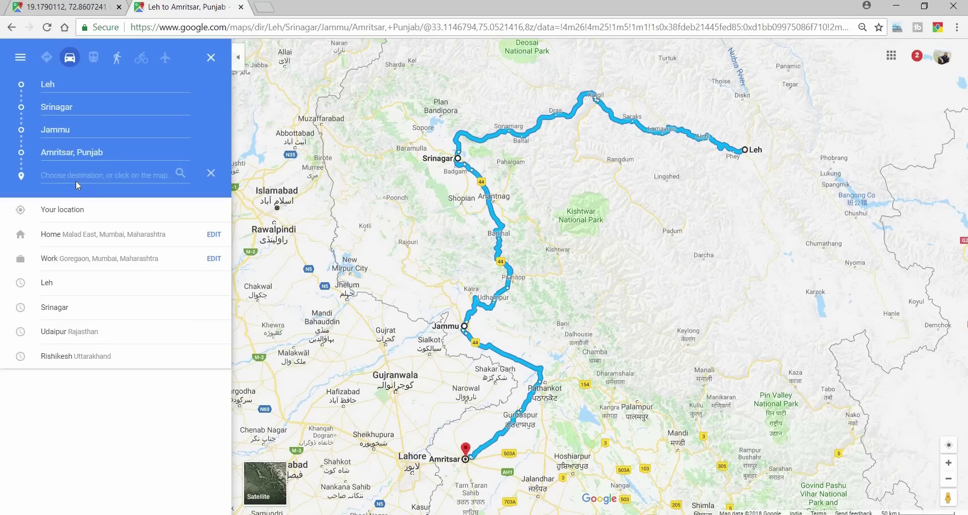
text(chandi)
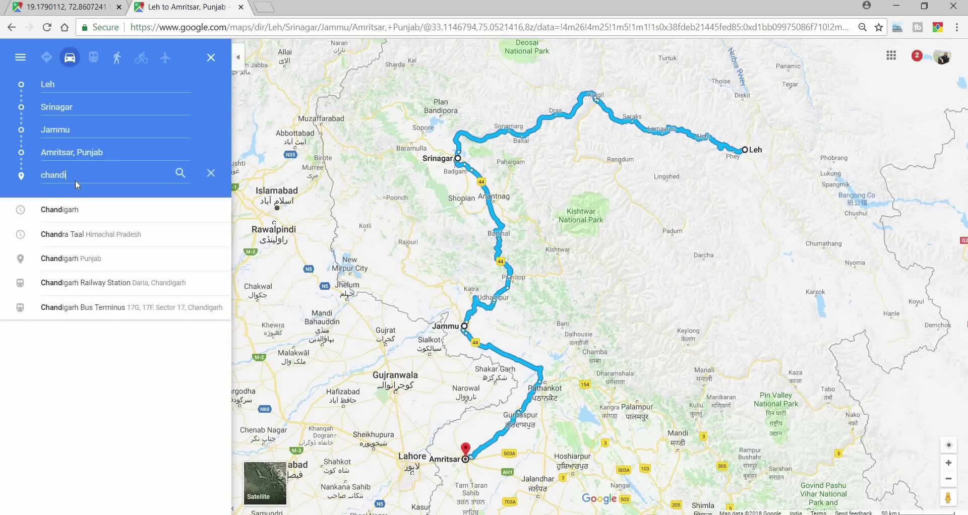
click(73, 211)
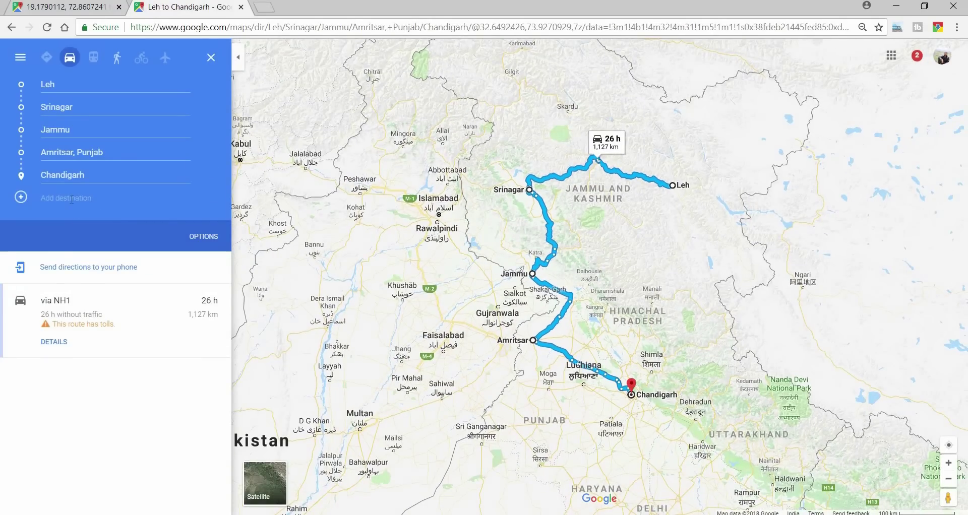
click(72, 198)
- Add New Delhi, Indore and finally Mumbai, giving a 57 h, 2,859 km route
text(delhi)
key(Return)
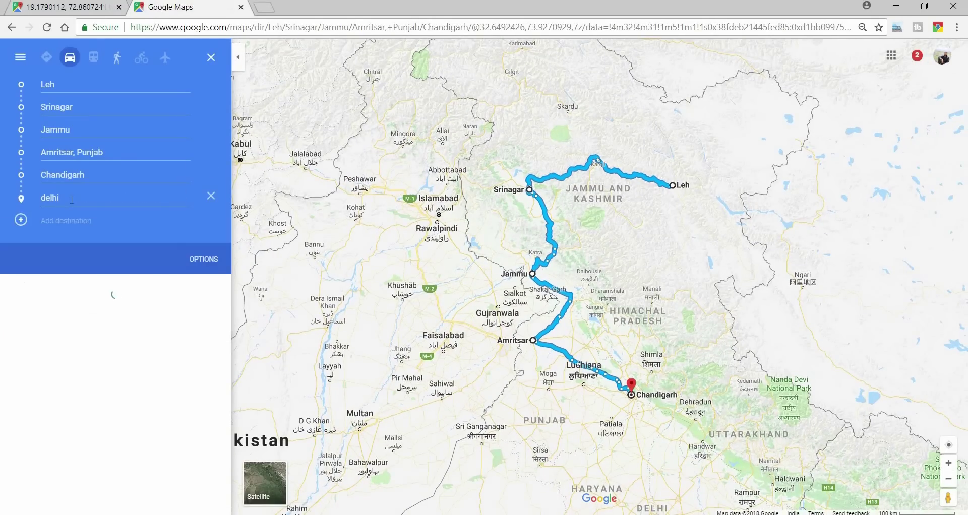
click(91, 220)
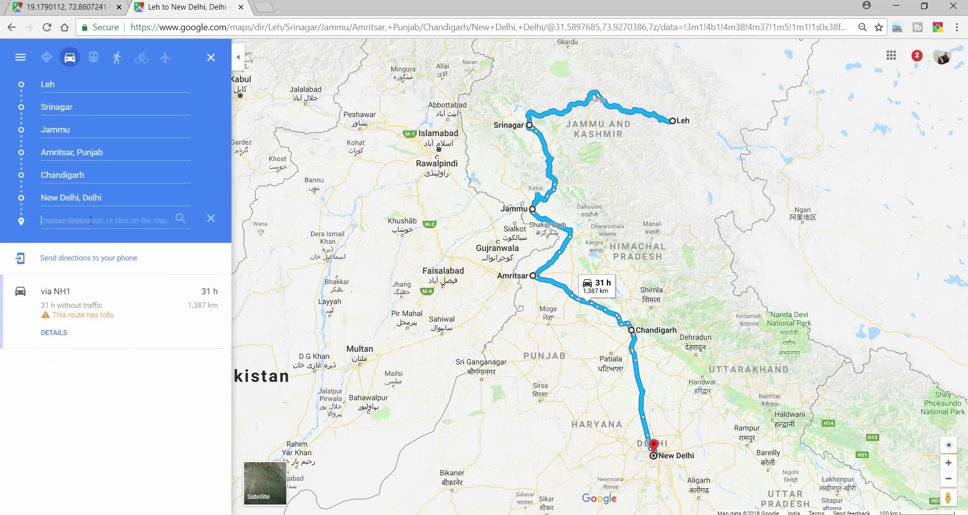
text(indore)
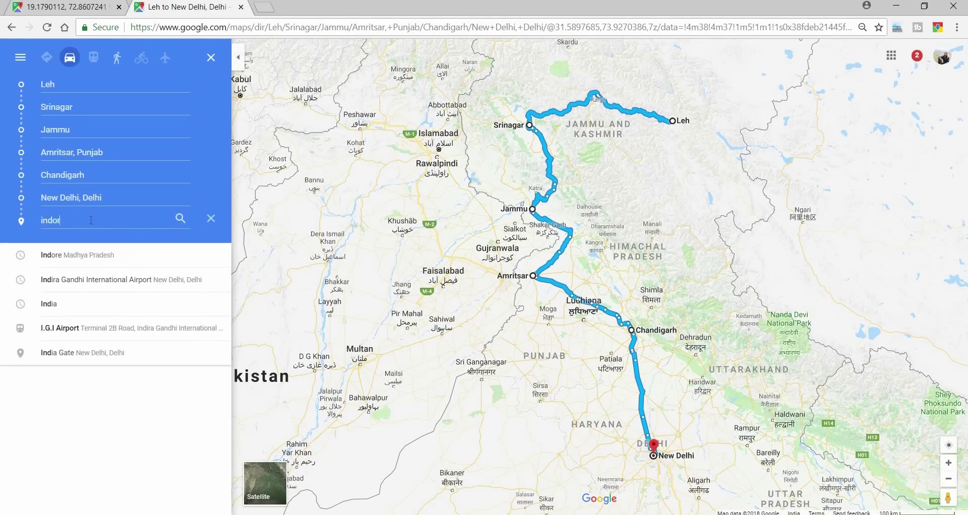
key(Return)
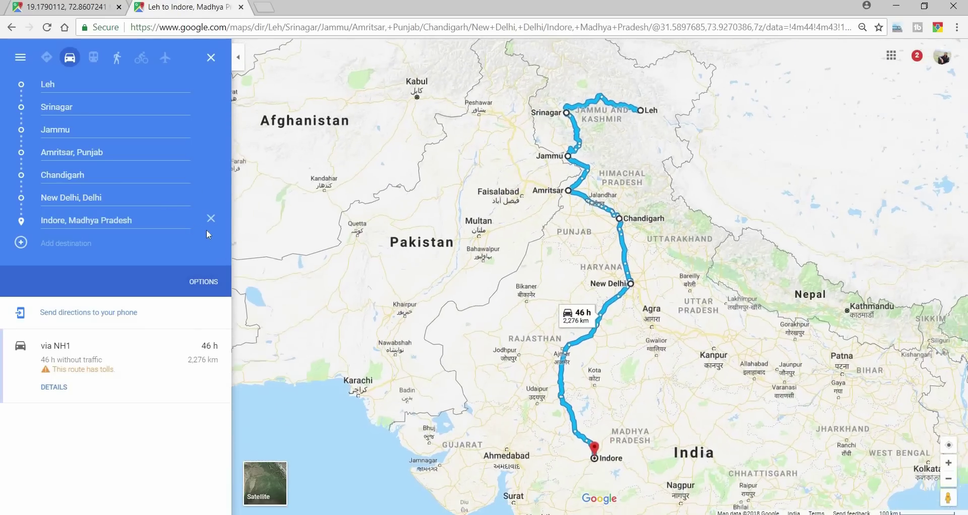
click(91, 241)
text(Muma)
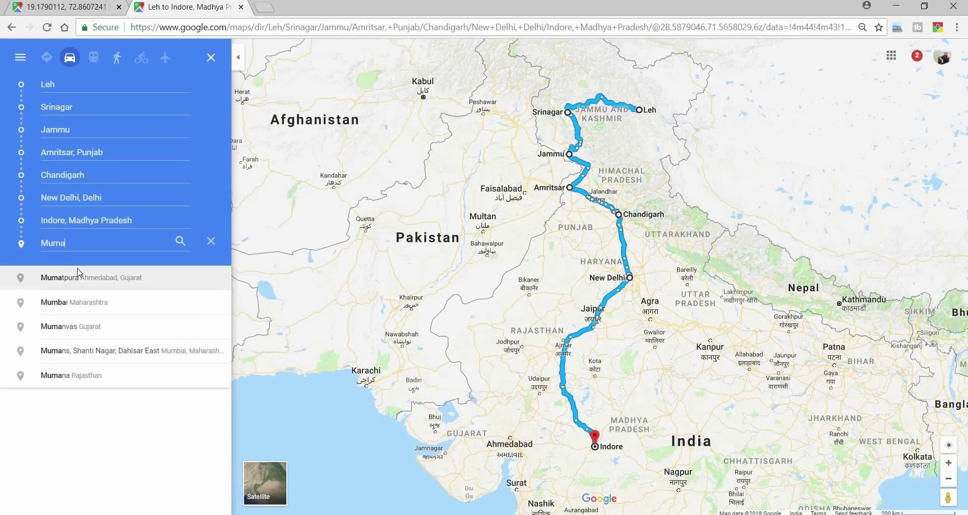
click(57, 302)
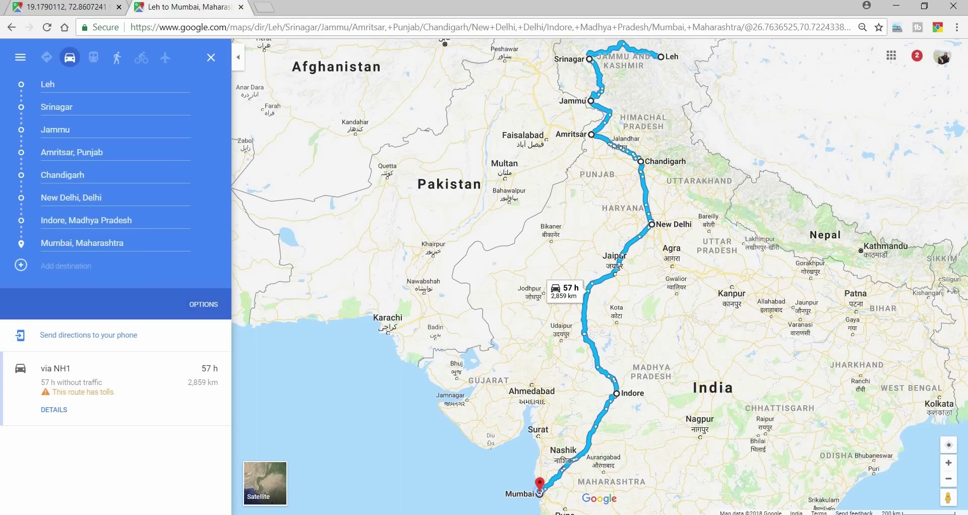
- Paste the Mumbai-to-Leh route's URL into Notepad under a 'map 1:' label
click(58, 7)
click(240, 30)
key(ctrl+c)
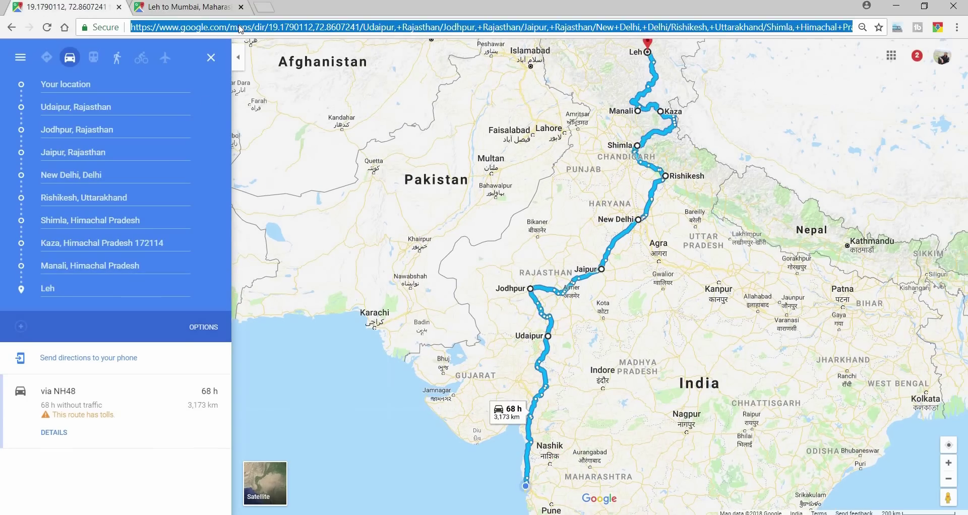
key(alt+Tab)
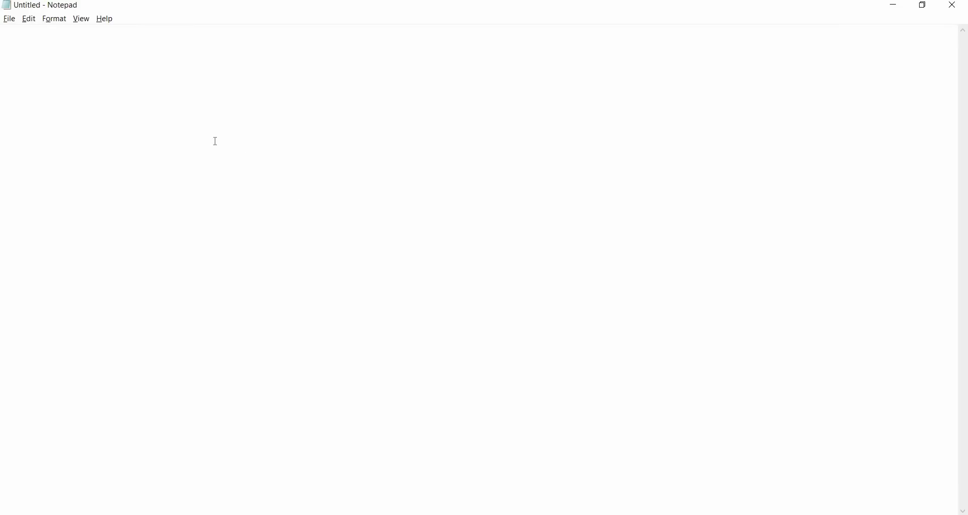
key(ctrl+v)
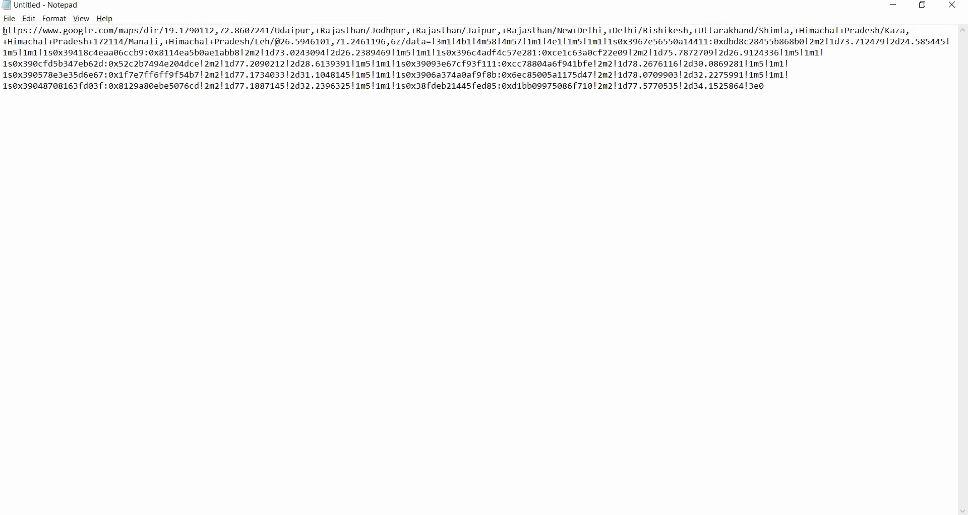
key(Return)
key(Return)
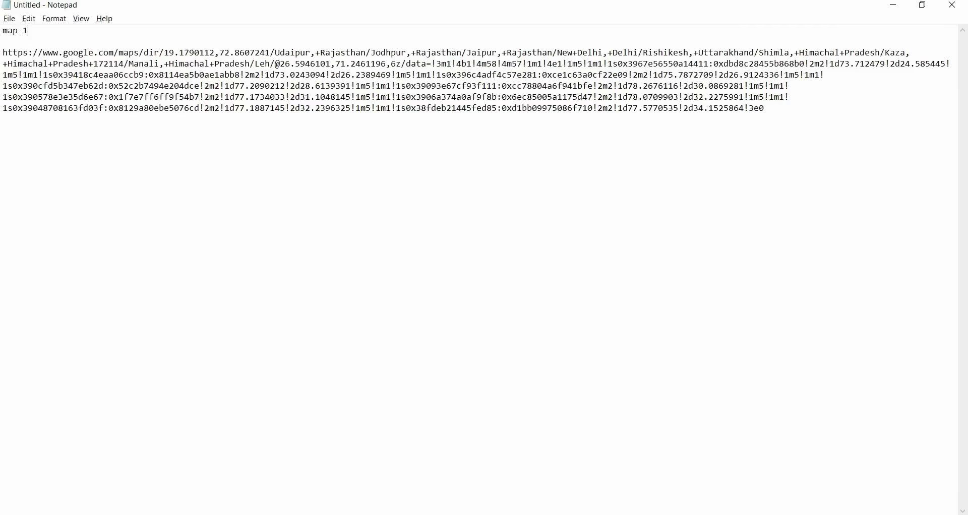
text(:)
key(Return)
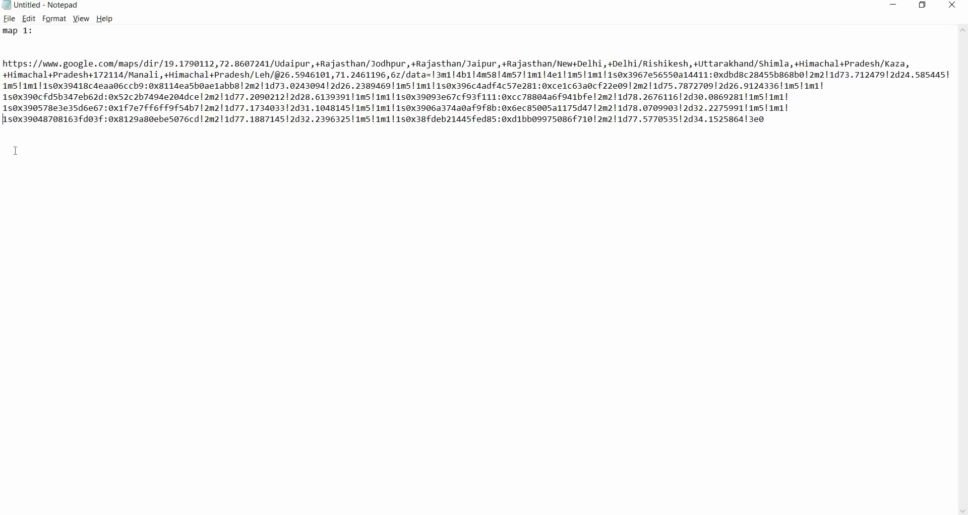
key(alt+Tab)
click(185, 8)
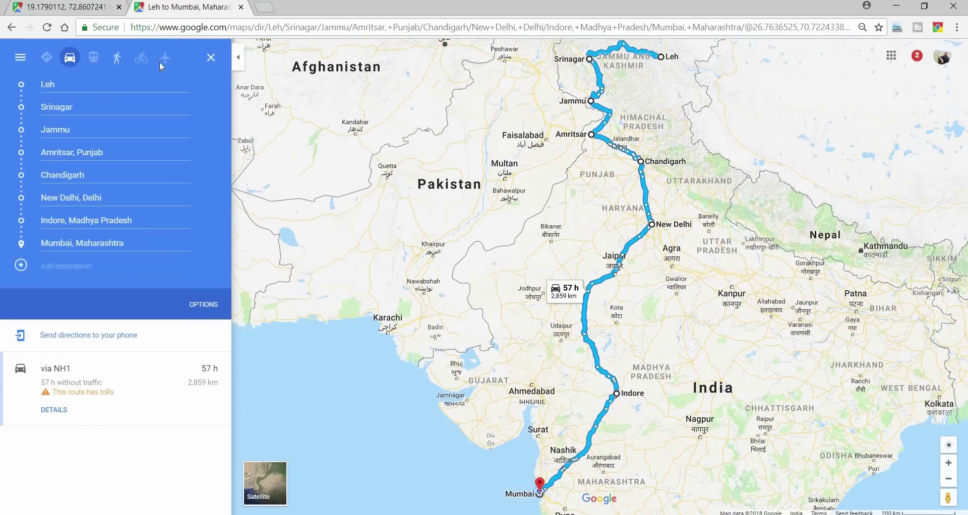
- Paste the Leh-to-Mumbai route's URL into Notepad below a 'map 2:' label
click(176, 29)
key(ctrl+c)
key(alt+Tab)
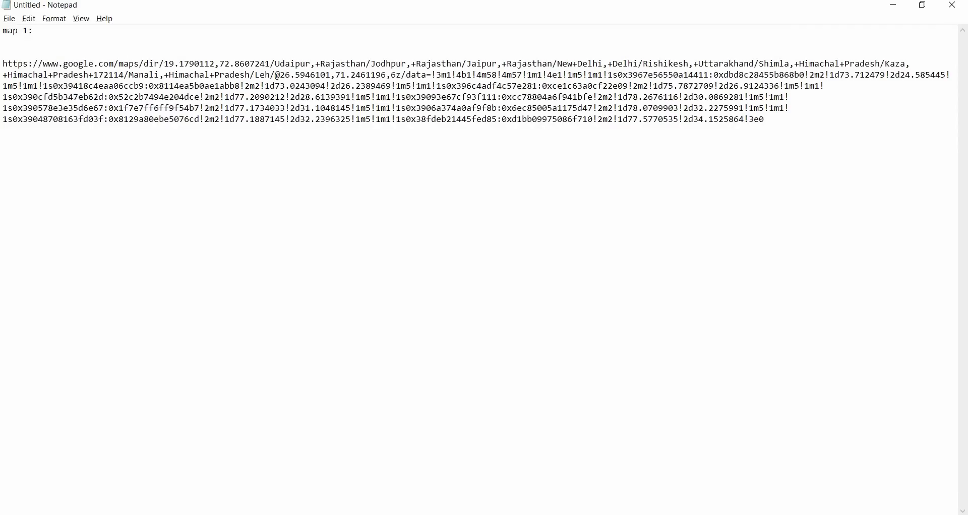
key(ctrl+v)
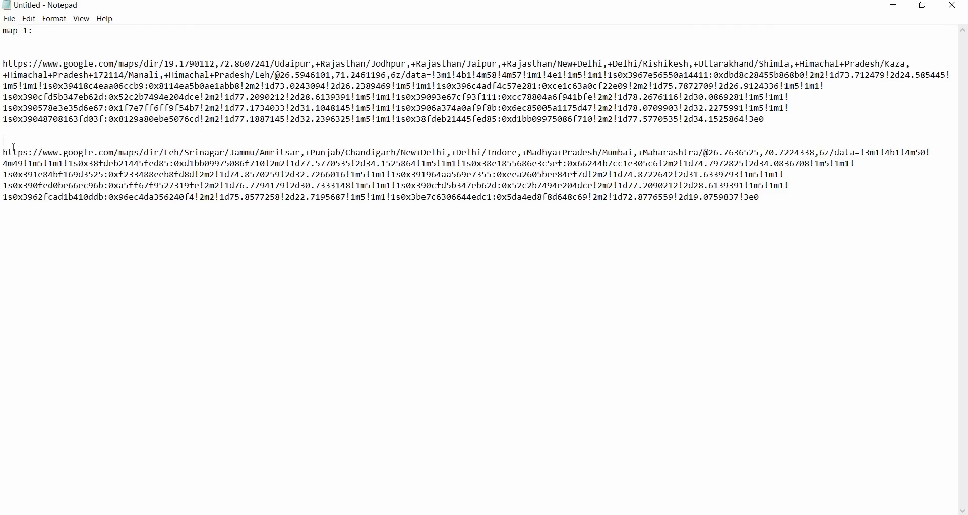
text(map 2:)
key(Return)
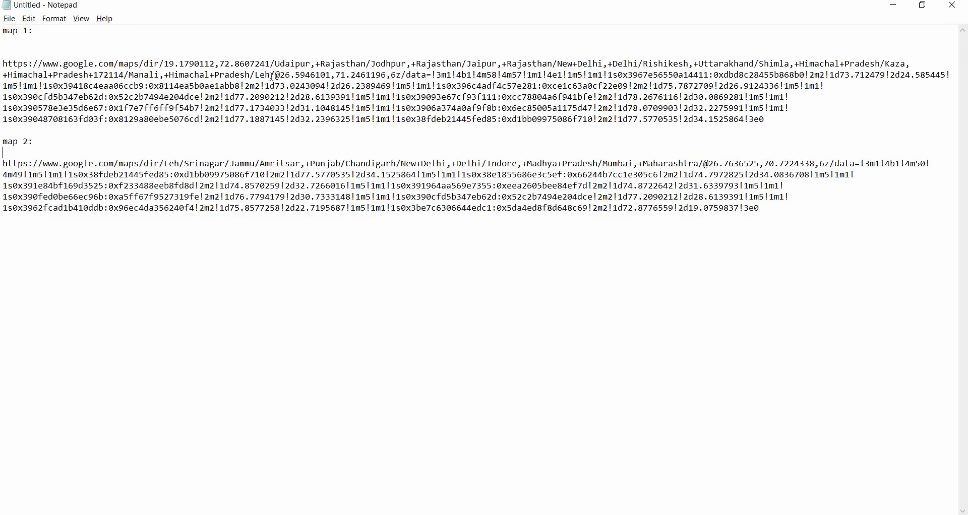
- Select the stops after Leh (Srinagar through Mumbai) in the map 2 address
drag(256, 75, 235, 75)
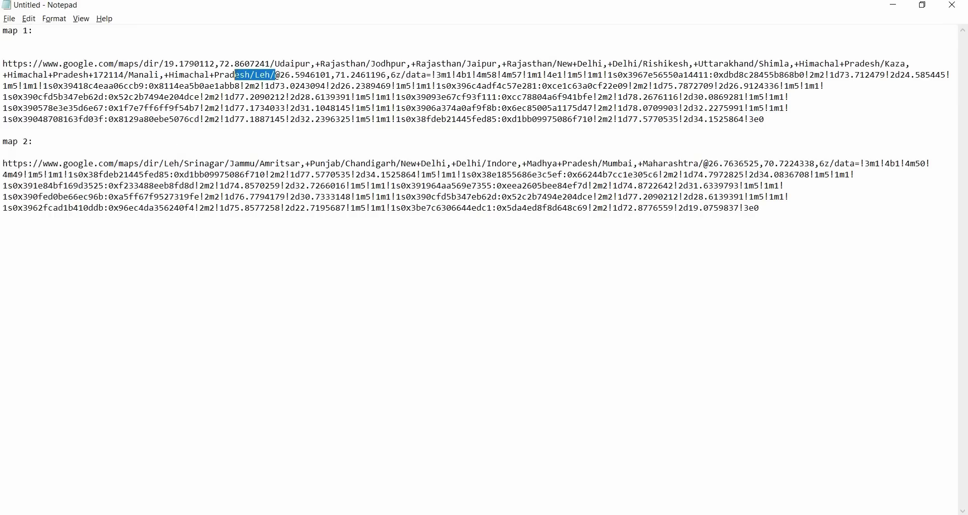
drag(234, 198, 216, 208)
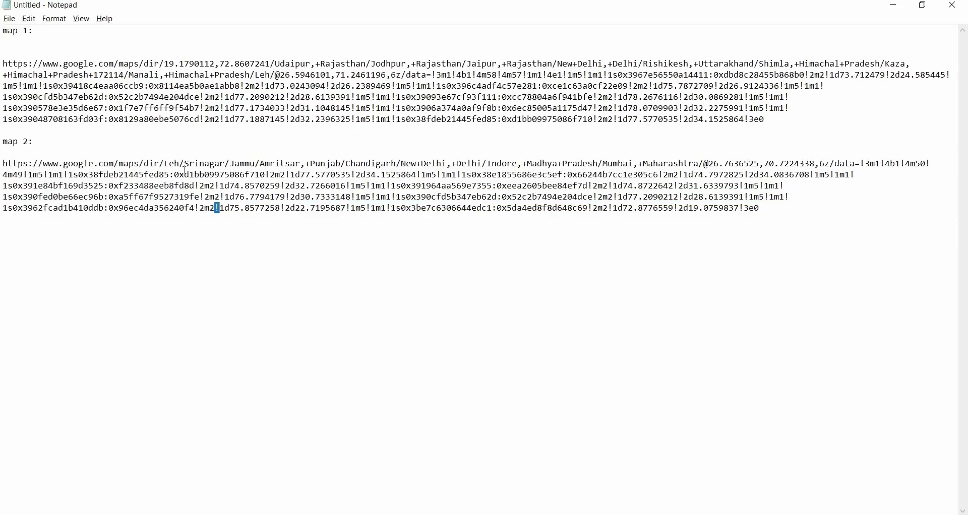
drag(180, 164, 704, 164)
key(ctrl+c)
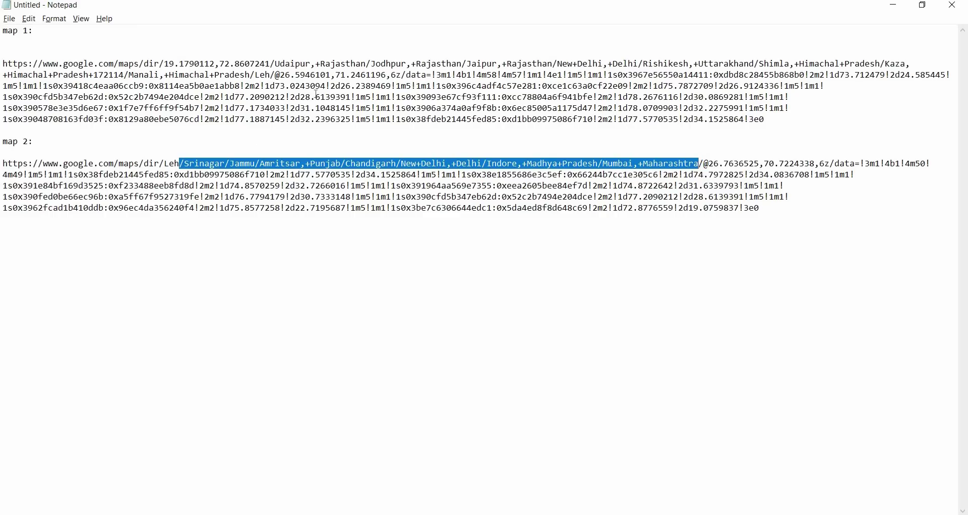
click(277, 76)
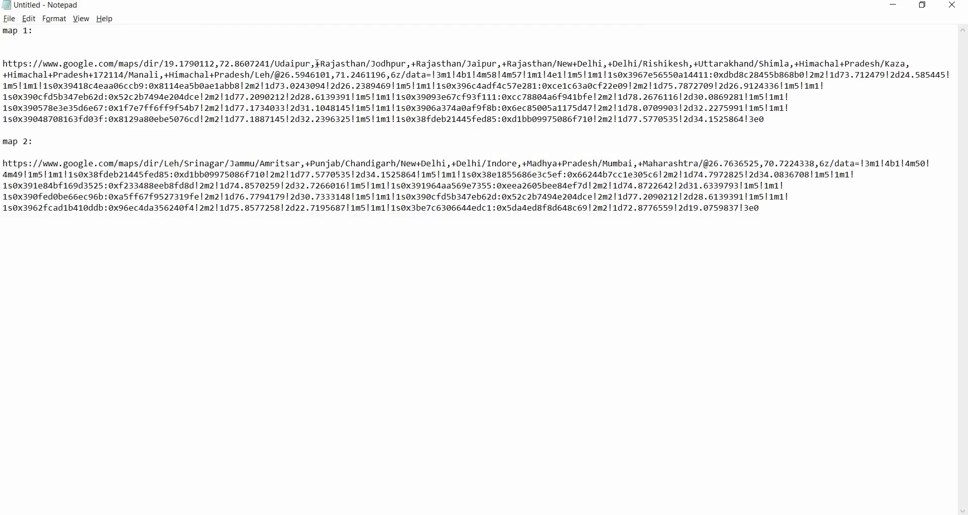
key(ctrl+v)
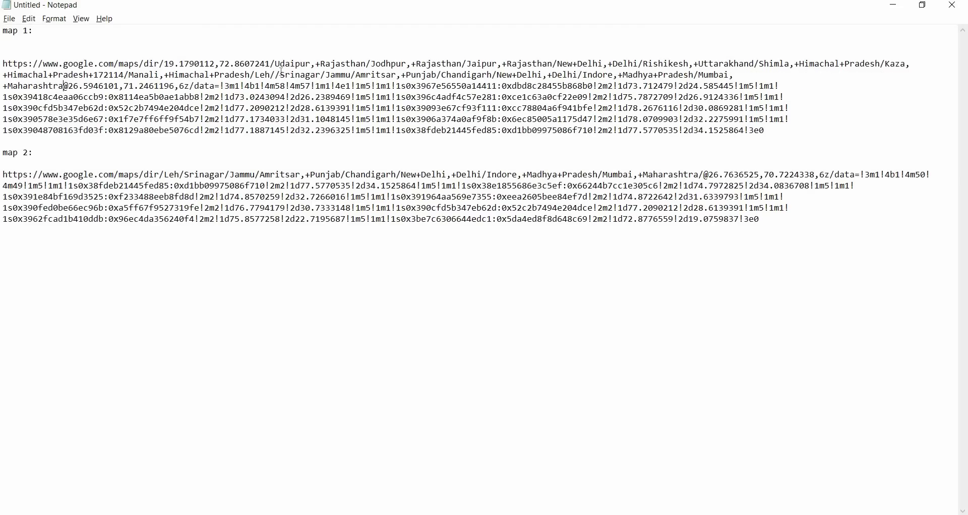
key(BackSpace)
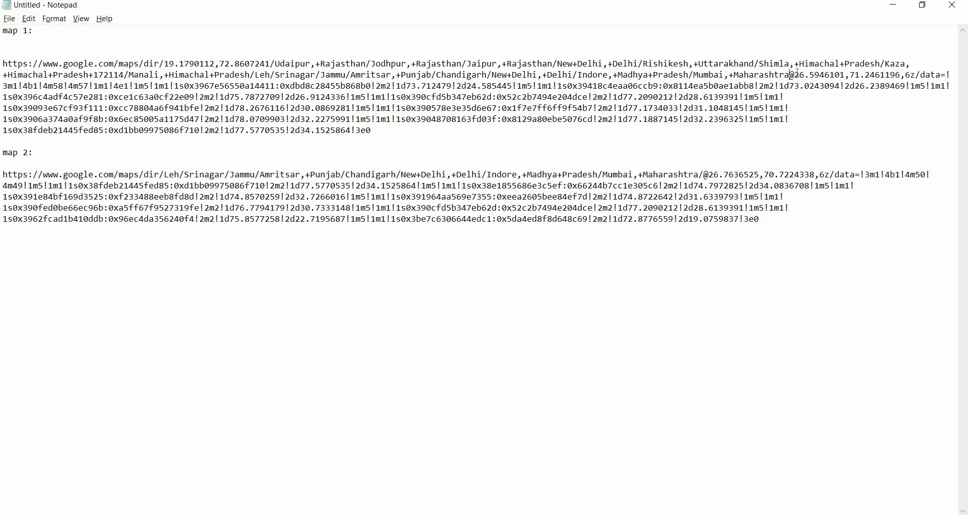
text(/)
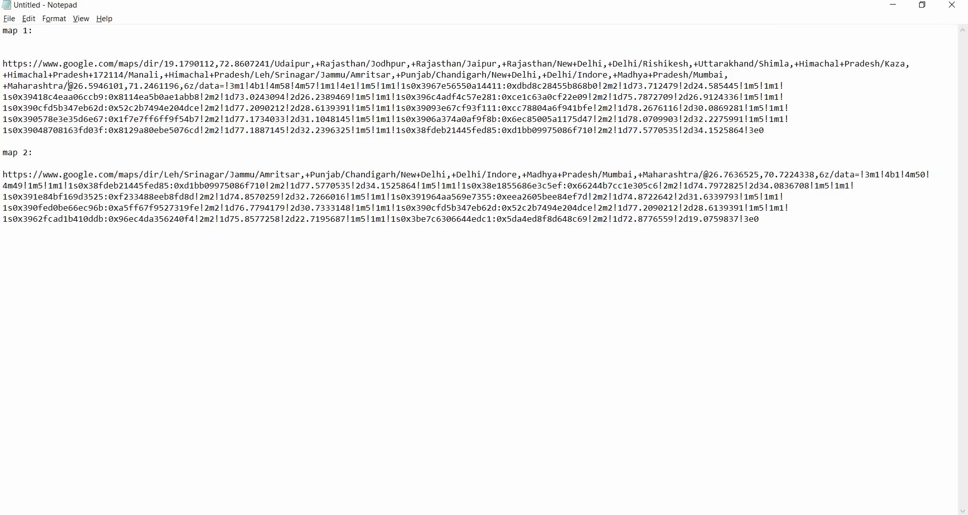
key(BackSpace)
drag(780, 133, 2, 66)
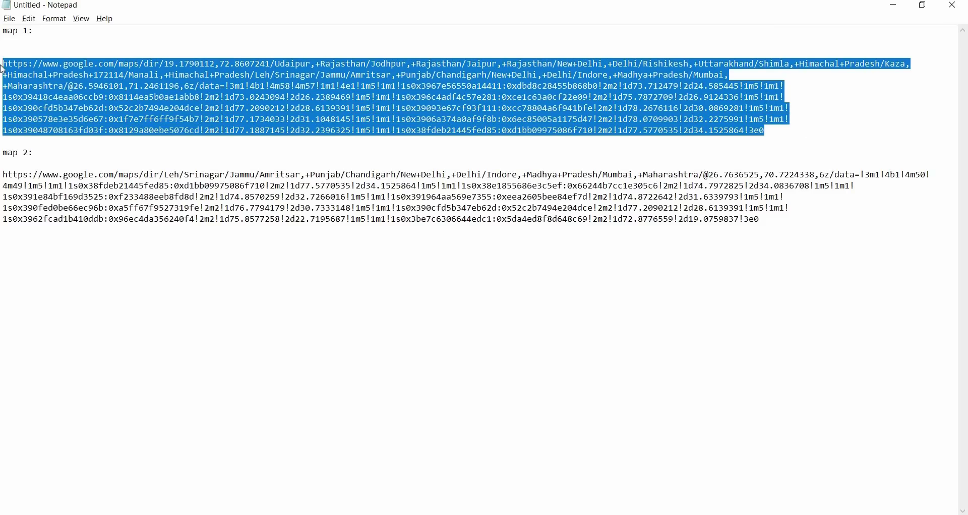
- Paste the combined Udaipur–Leh–Mumbai route address into a new Chrome tab and load it
key(alt+Tab)
click(265, 9)
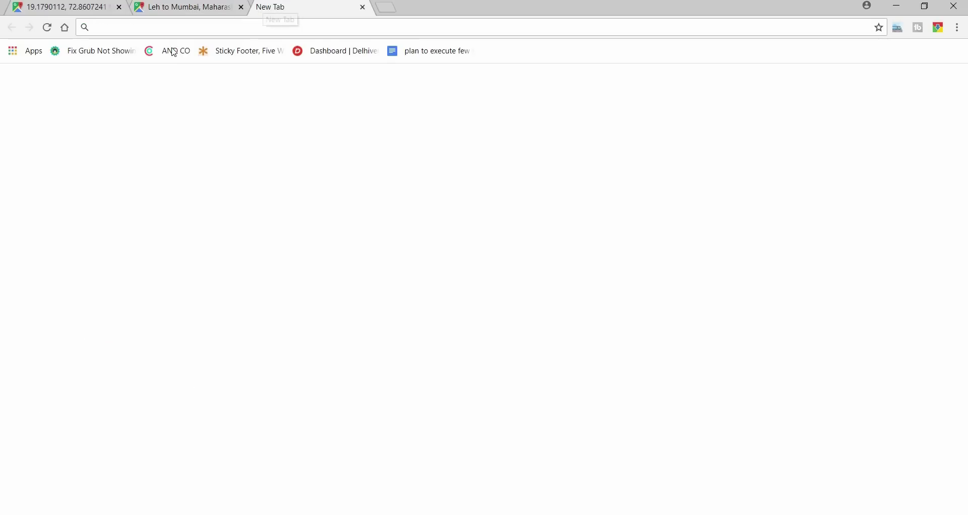
key(ctrl+v)
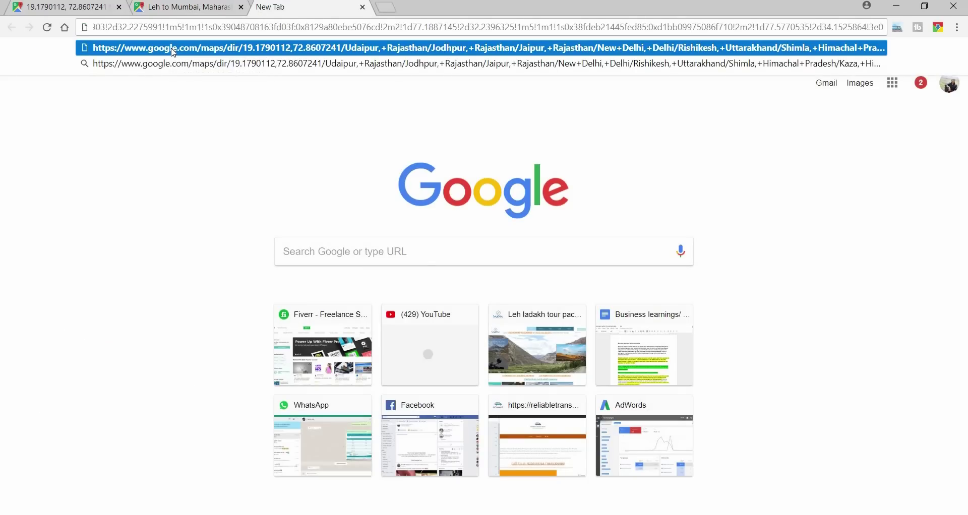
click(172, 49)
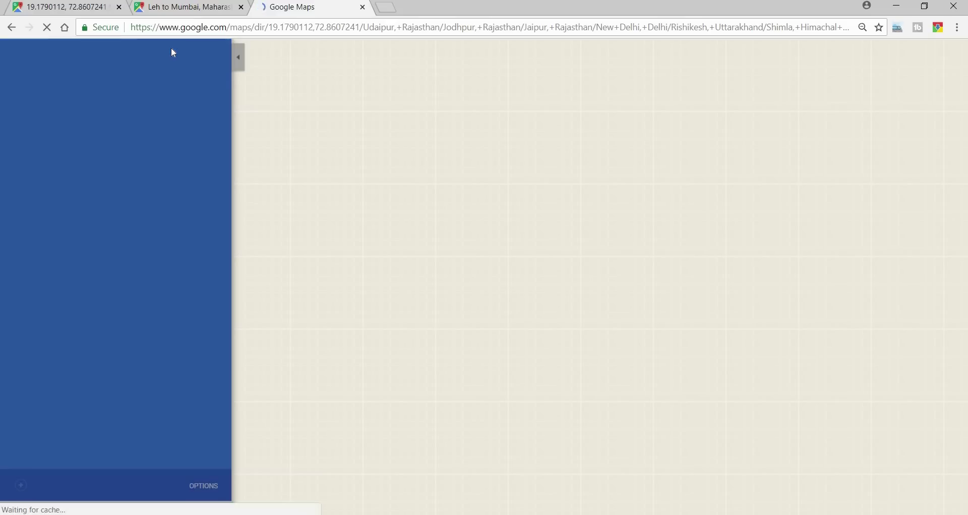